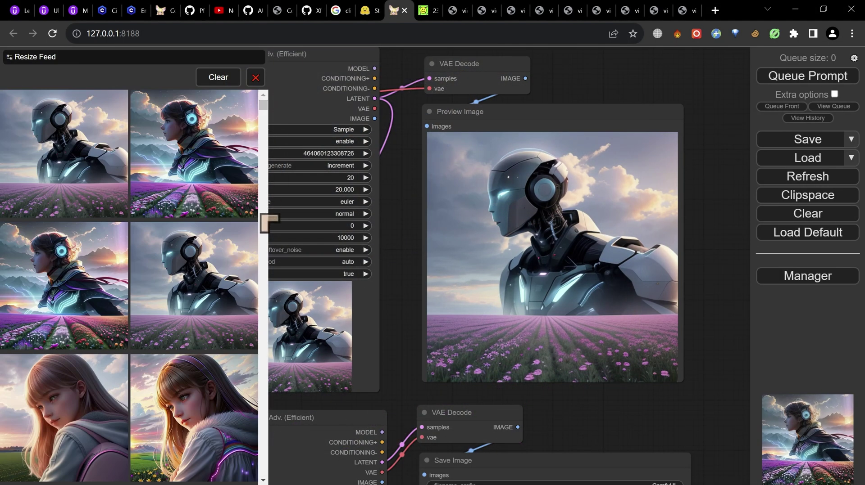
Step: Scroll the canvas down toward the lower part of the workflow
scroll(270, 247, down, 8)
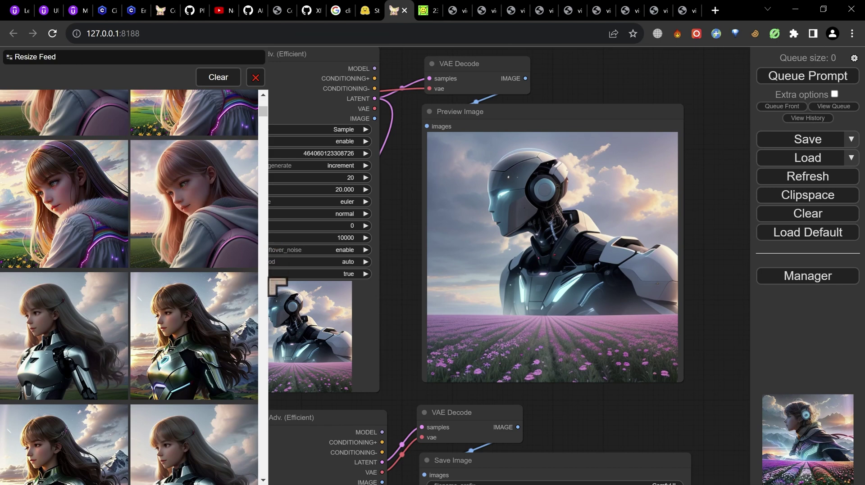
scroll(272, 299, down, 5)
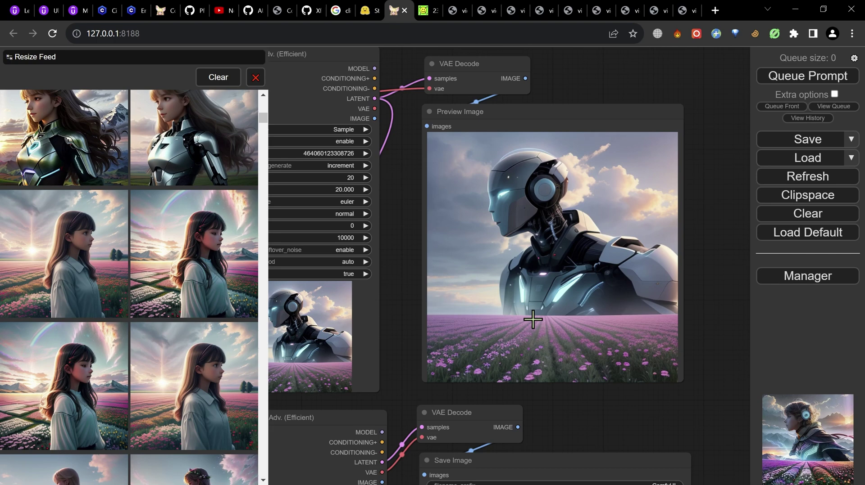
scroll(266, 358, down, 5)
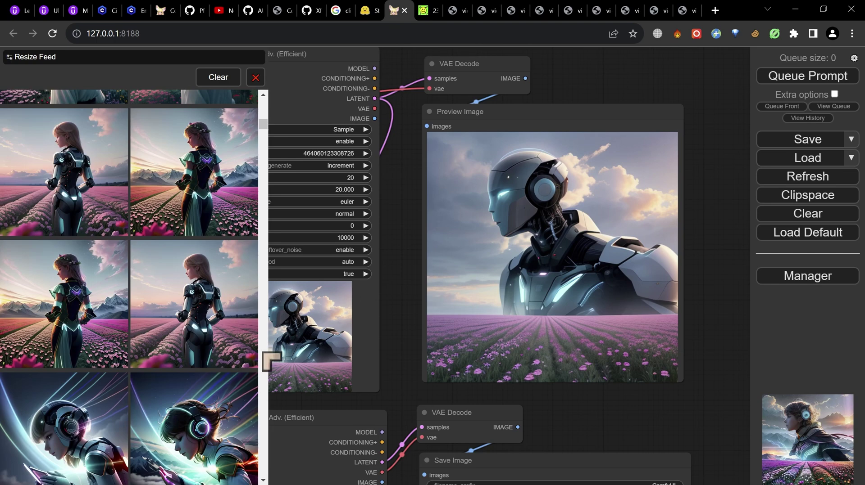
scroll(267, 369, down, 5)
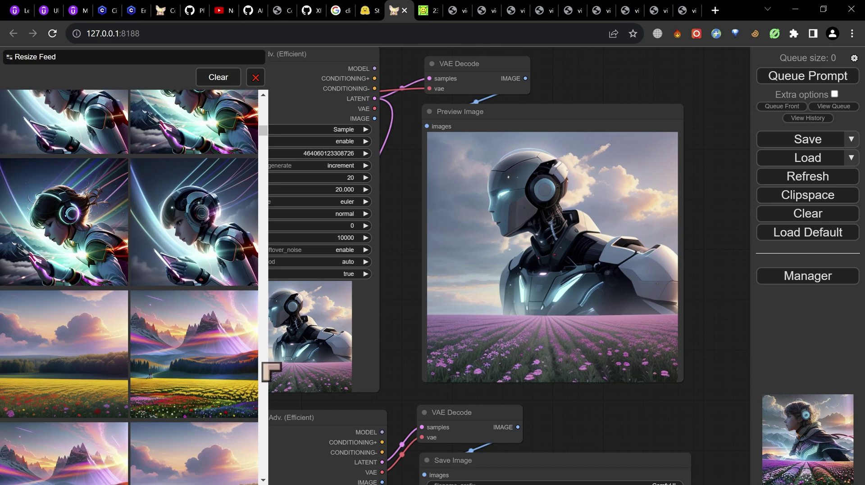
scroll(271, 382, down, 5)
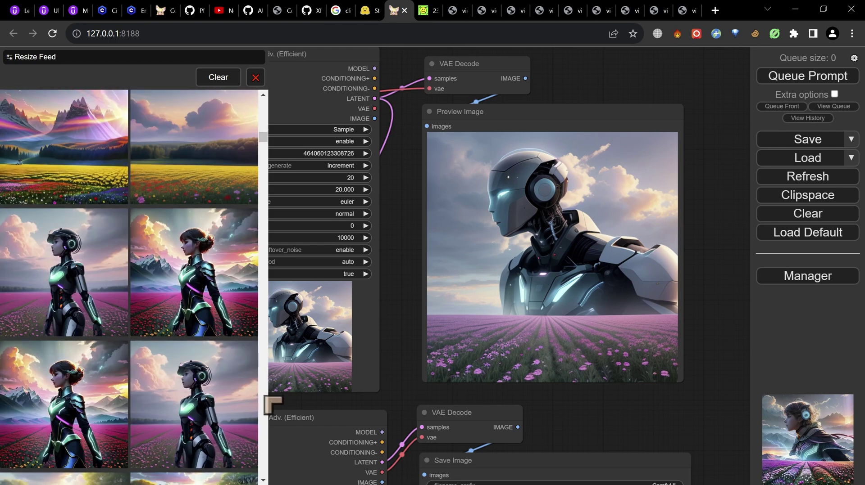
scroll(270, 402, down, 8)
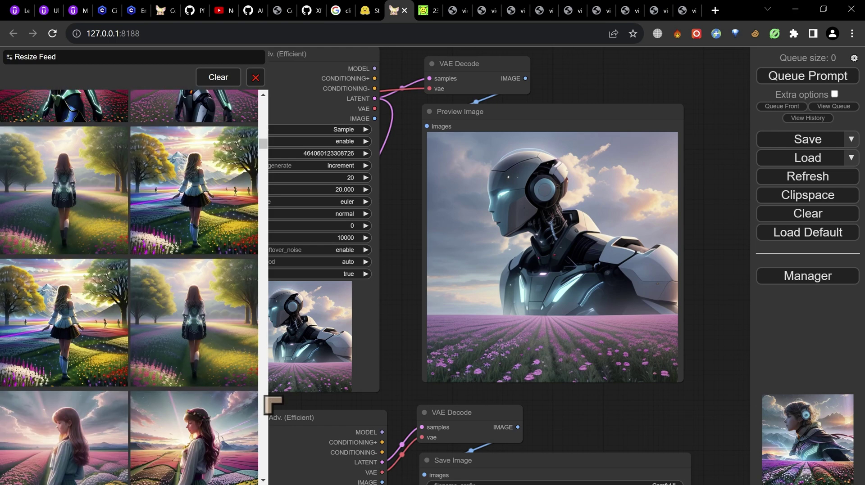
scroll(271, 404, down, 8)
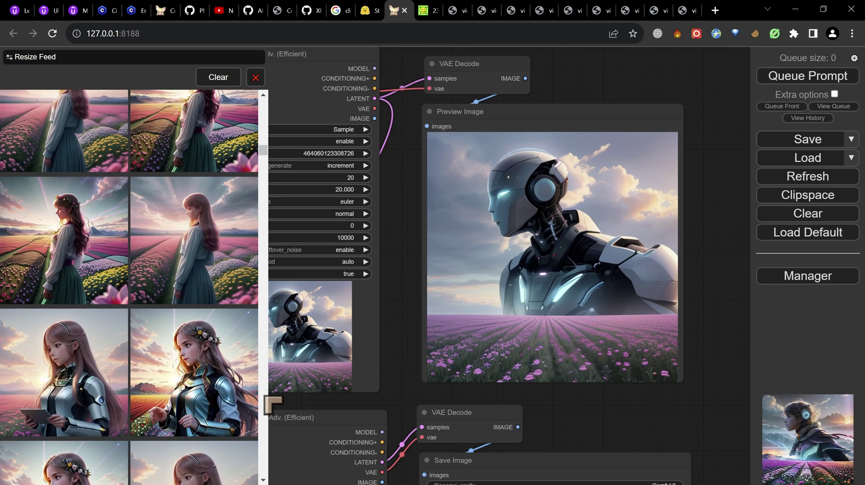
scroll(271, 404, down, 5)
scroll(272, 404, down, 8)
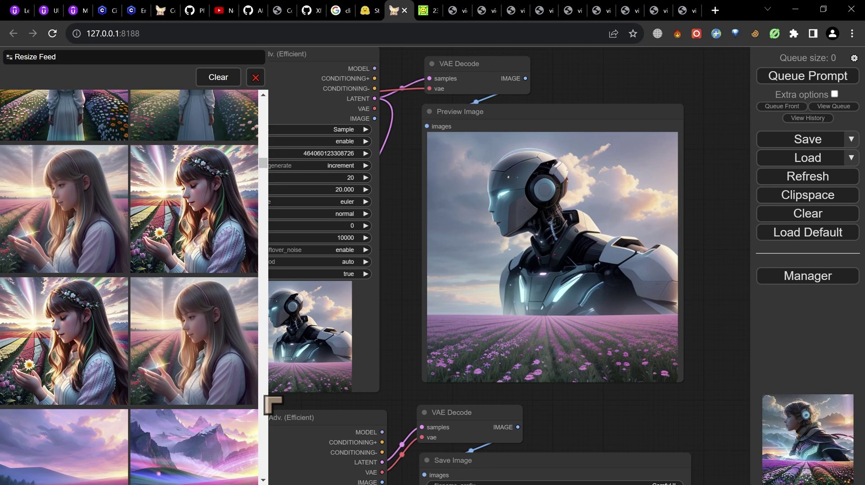
scroll(272, 404, down, 8)
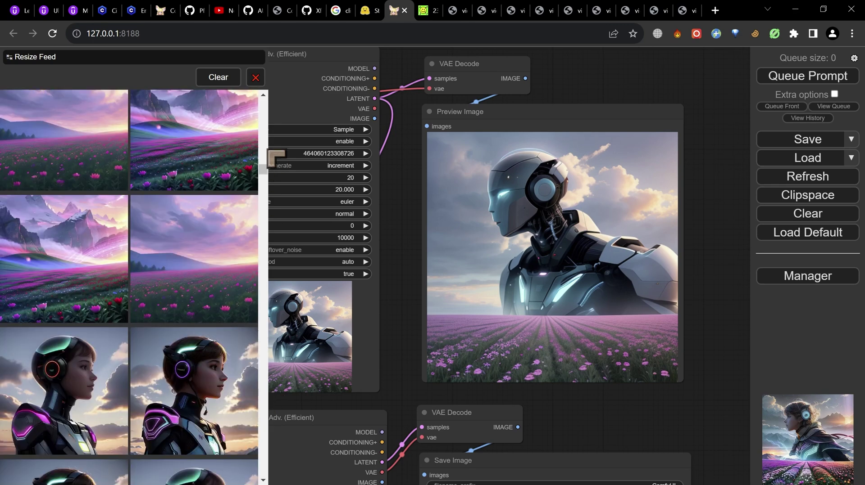
scroll(274, 151, up, 8)
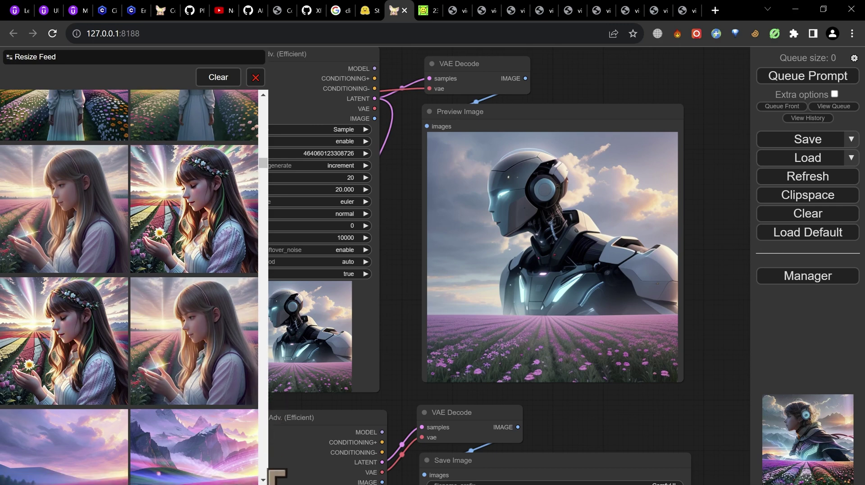
scroll(269, 483, down, 7)
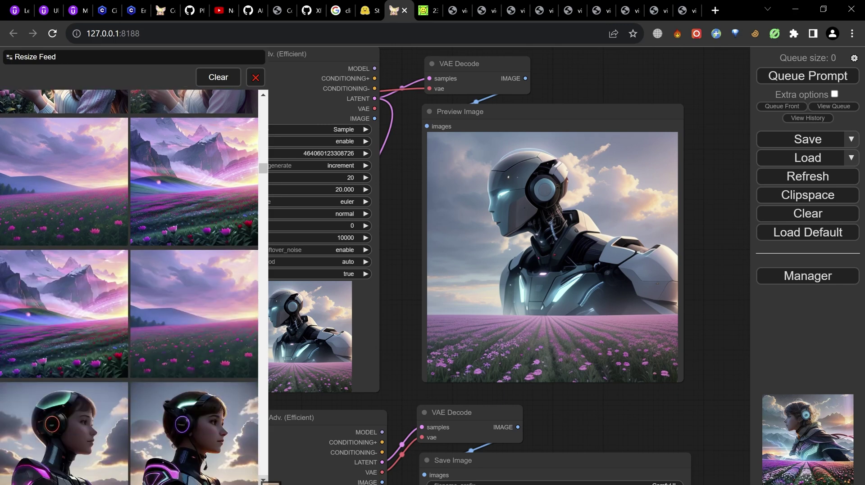
scroll(269, 484, down, 3)
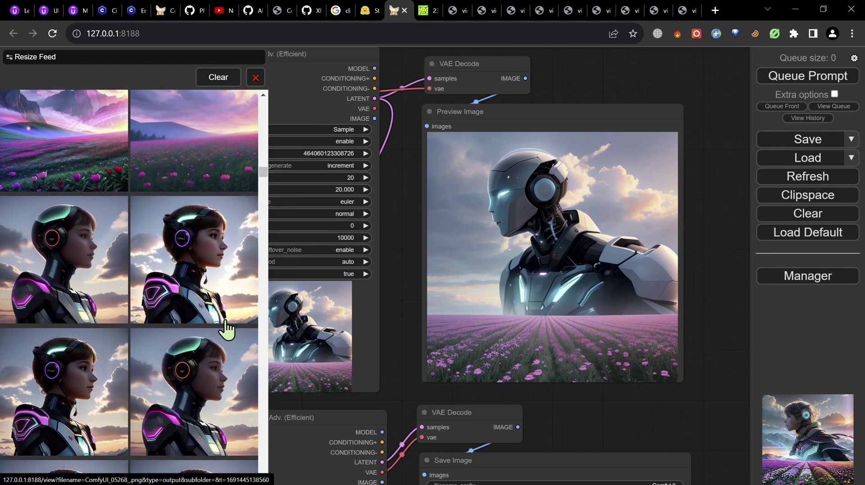
scroll(226, 332, down, 2)
scroll(226, 332, down, 2)
scroll(197, 334, down, 2)
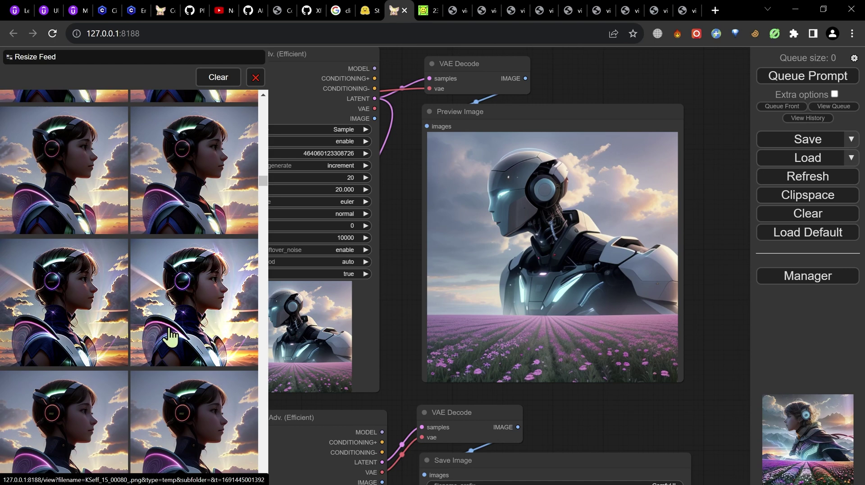
scroll(185, 340, down, 3)
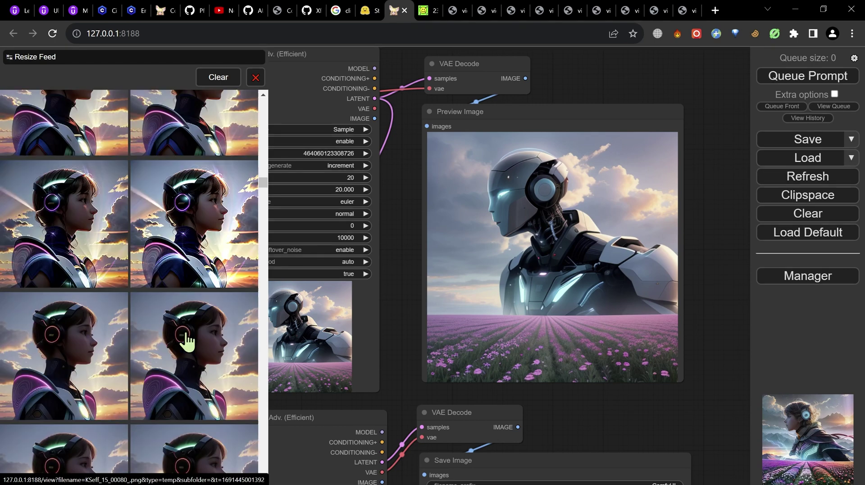
scroll(187, 341, down, 5)
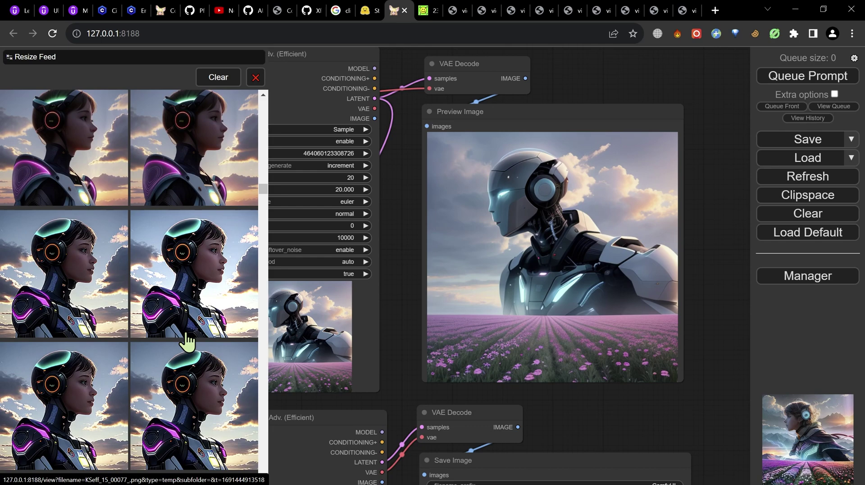
scroll(192, 341, down, 15)
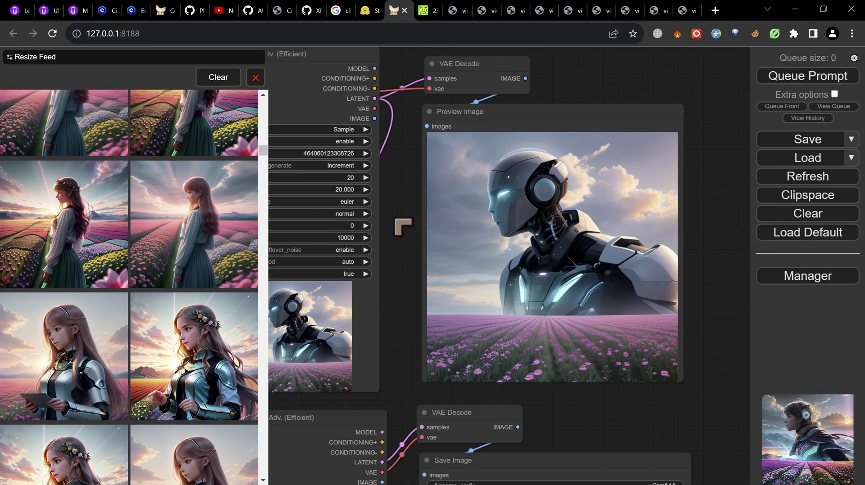
Step: Pan between the upper KSampler with its robot preview and the lower KSampler with Save Image
drag(397, 222, 599, 294)
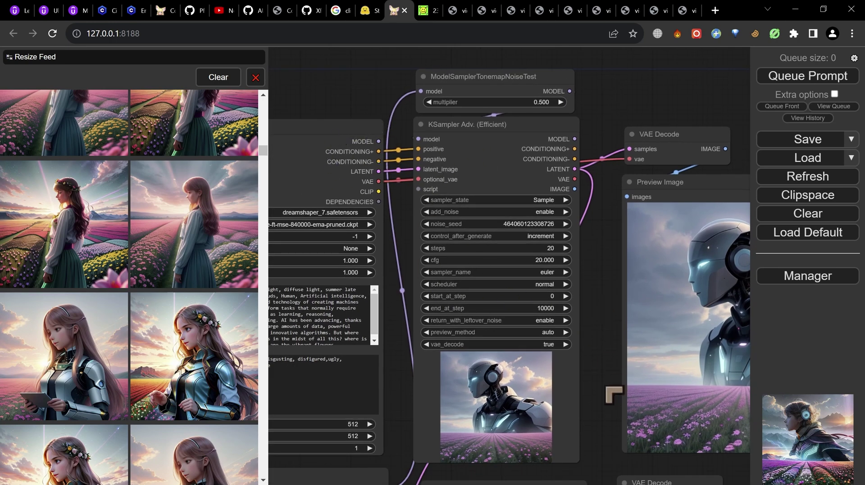
drag(614, 395, 493, 343)
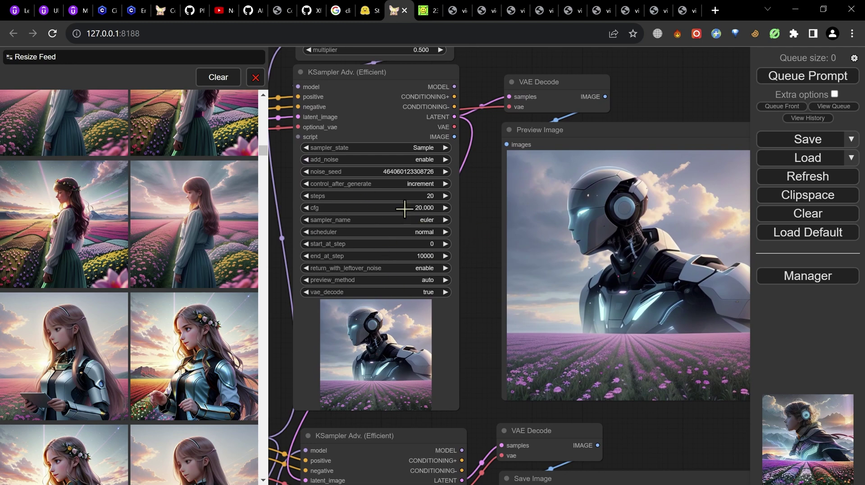
drag(473, 387, 478, 137)
drag(491, 305, 499, 431)
drag(517, 185, 457, 93)
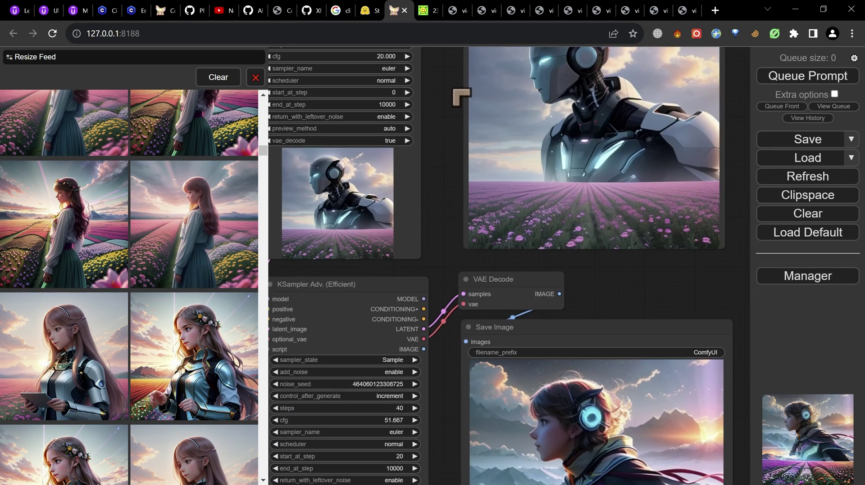
drag(467, 385, 450, 399)
drag(450, 289, 452, 337)
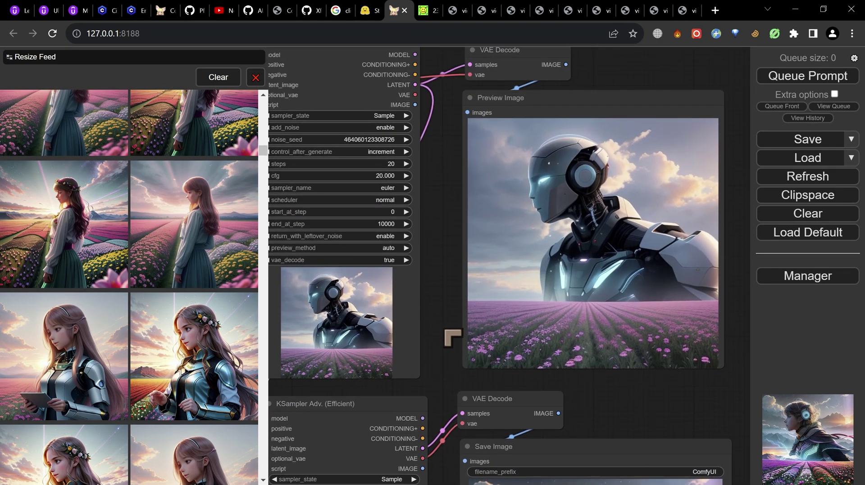
drag(455, 303, 425, 279)
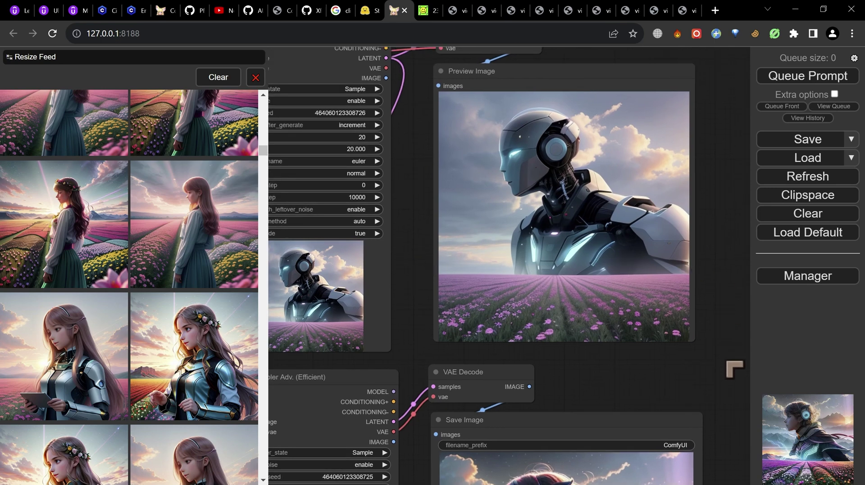
Step: Frame the full second KSampler Adv. node: euler, 40 steps, cfg 51.667, starting at step 20
scroll(495, 265, down, 8)
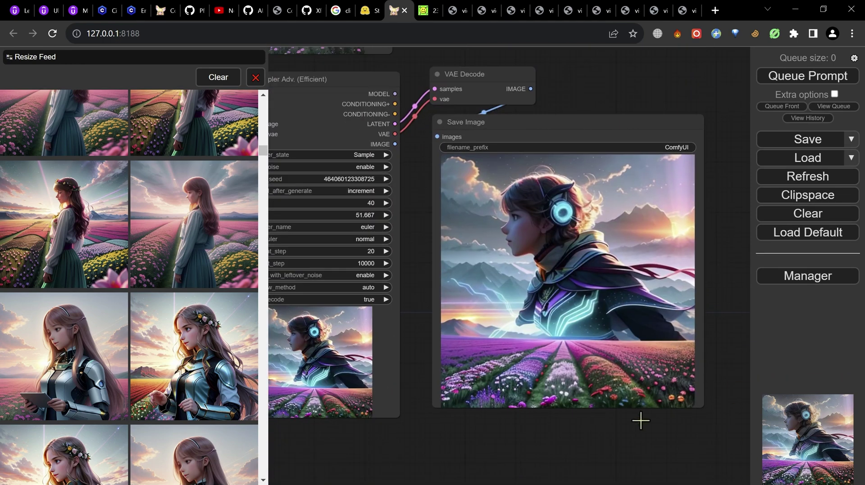
scroll(598, 463, up, 1)
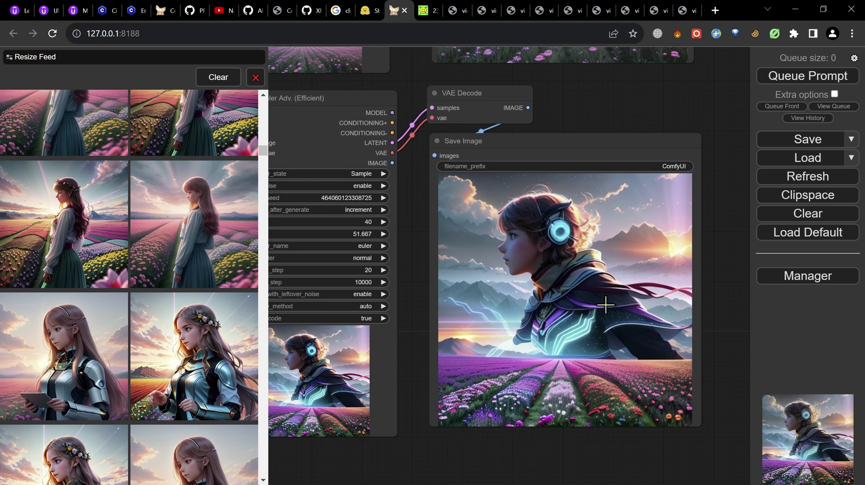
drag(423, 278, 445, 313)
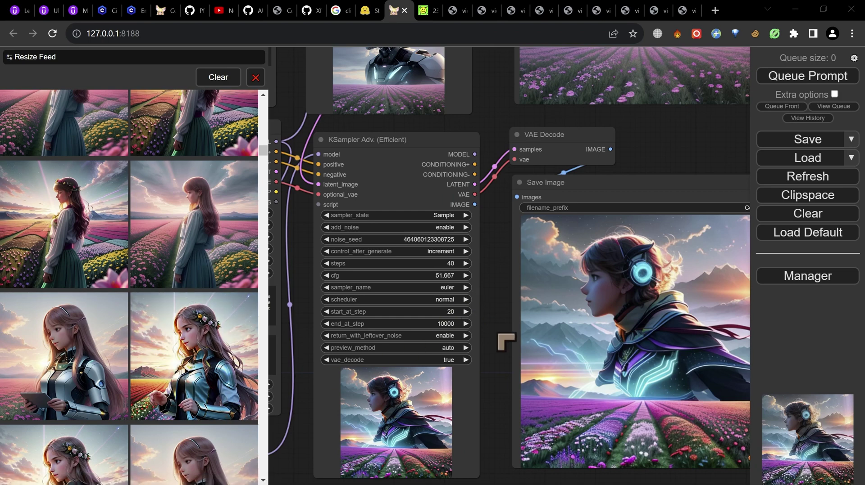
drag(501, 342, 465, 342)
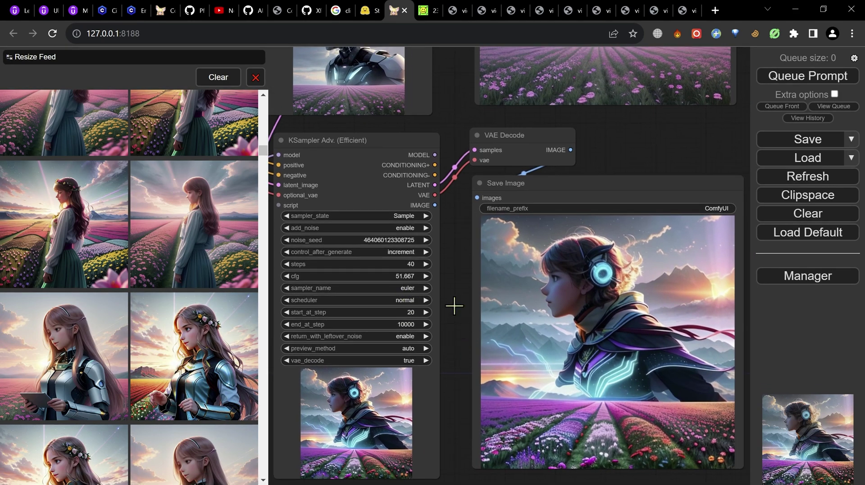
drag(459, 411, 467, 452)
drag(463, 296, 456, 273)
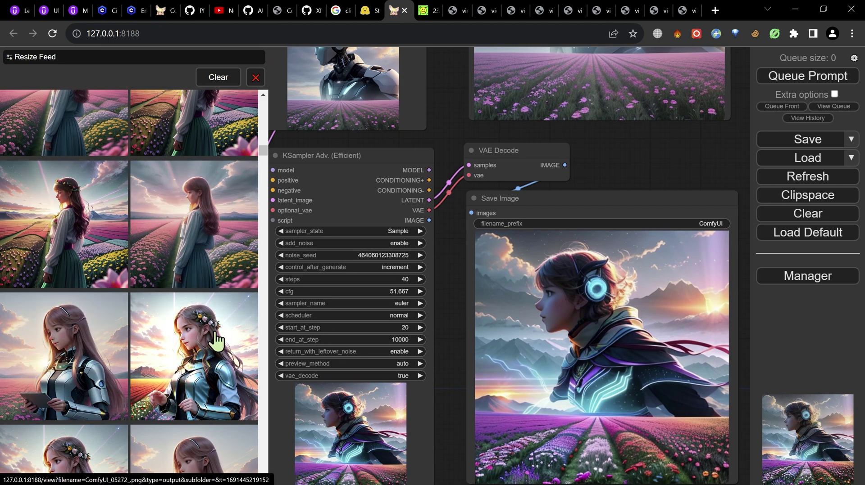
drag(461, 400, 637, 395)
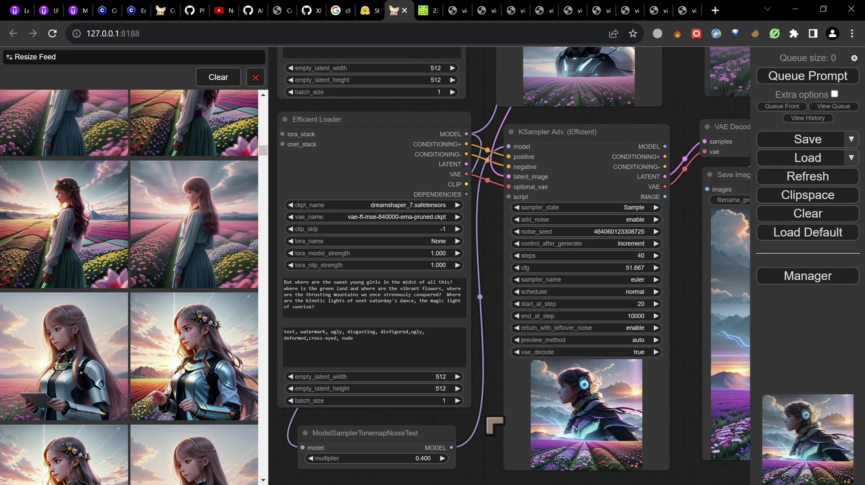
drag(487, 419, 502, 409)
scroll(502, 408, up, 3)
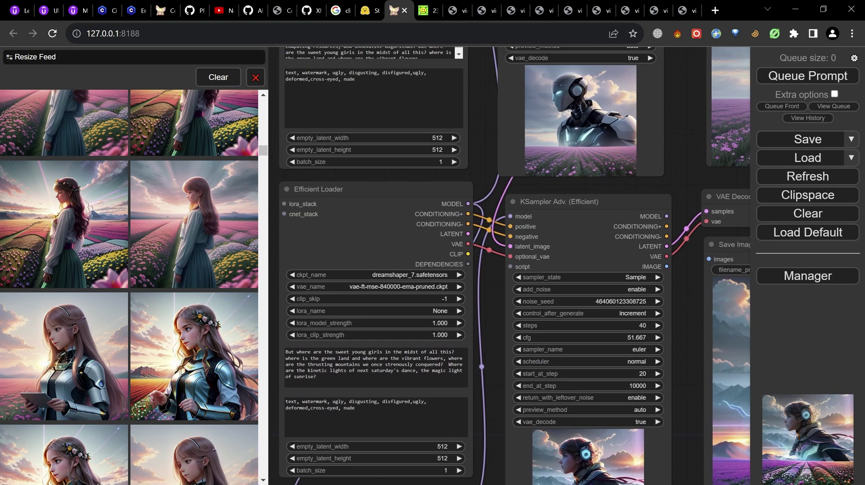
scroll(520, 266, up, 5)
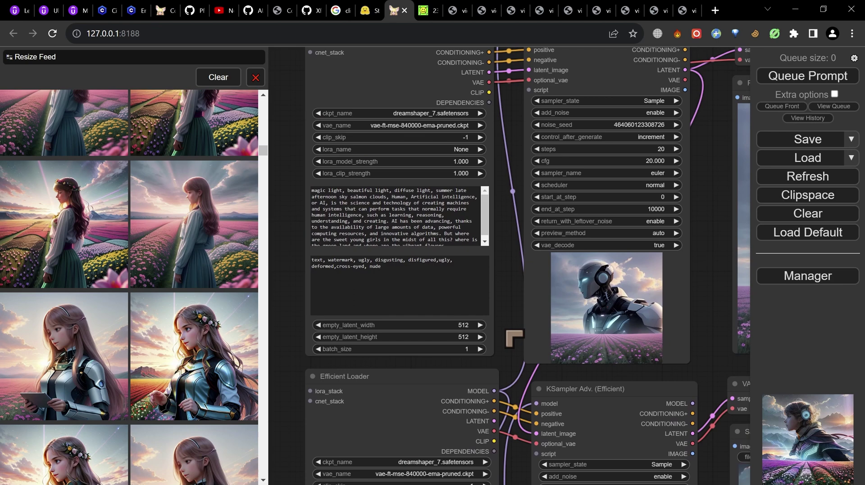
scroll(497, 311, down, 2)
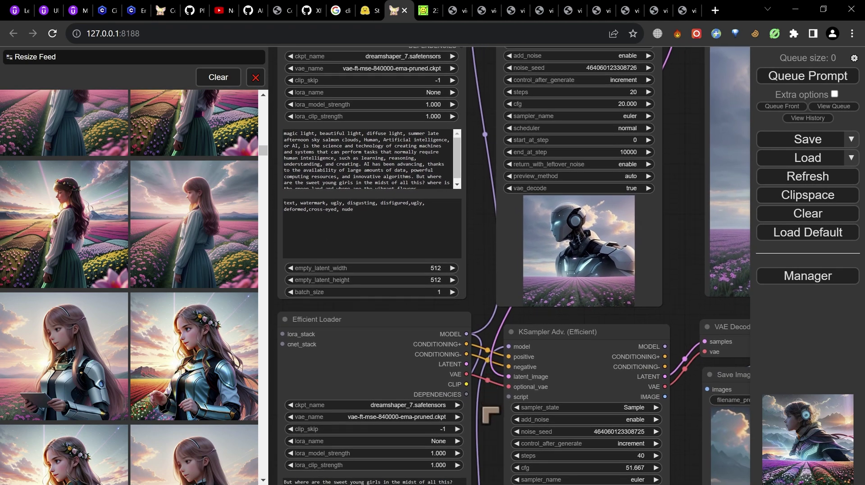
scroll(494, 440, down, 1)
scroll(513, 265, down, 4)
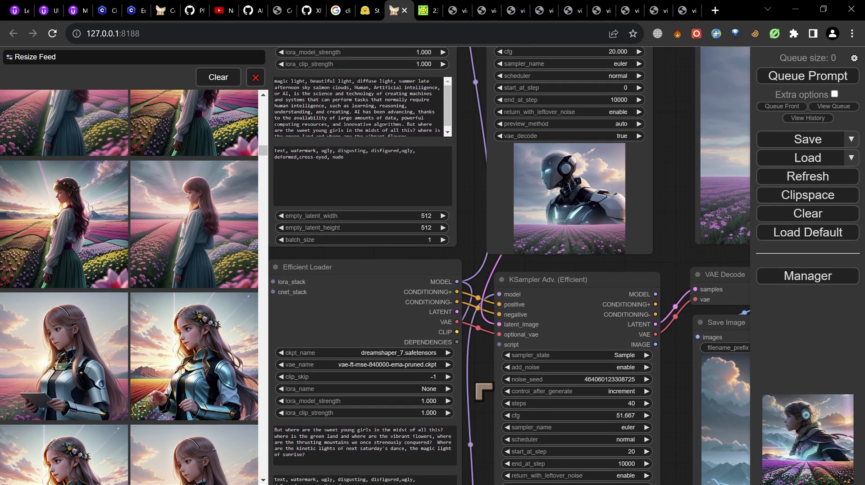
scroll(508, 266, down, 5)
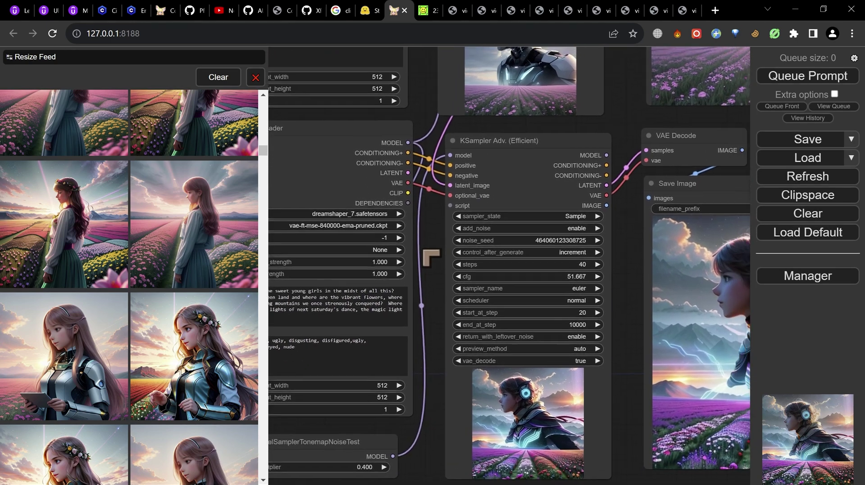
scroll(516, 396, right, 3)
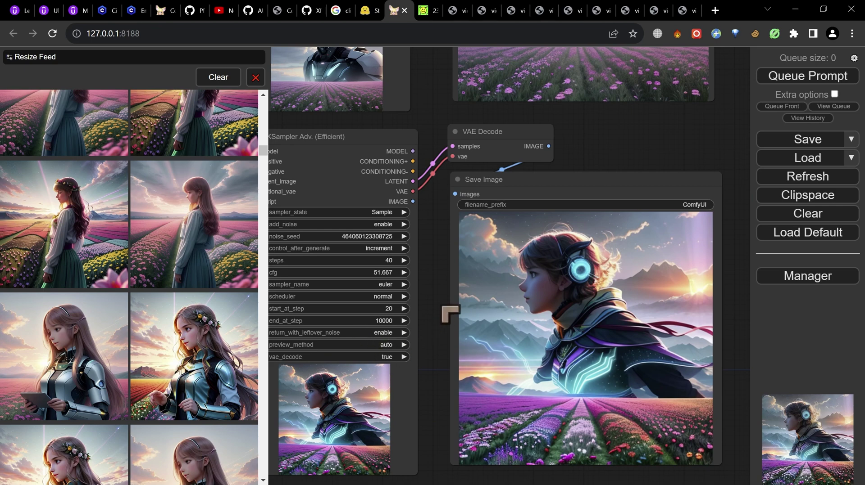
Step: Pan the workflow to recentre the second sampler and reveal the robot Preview Image
drag(442, 306, 442, 338)
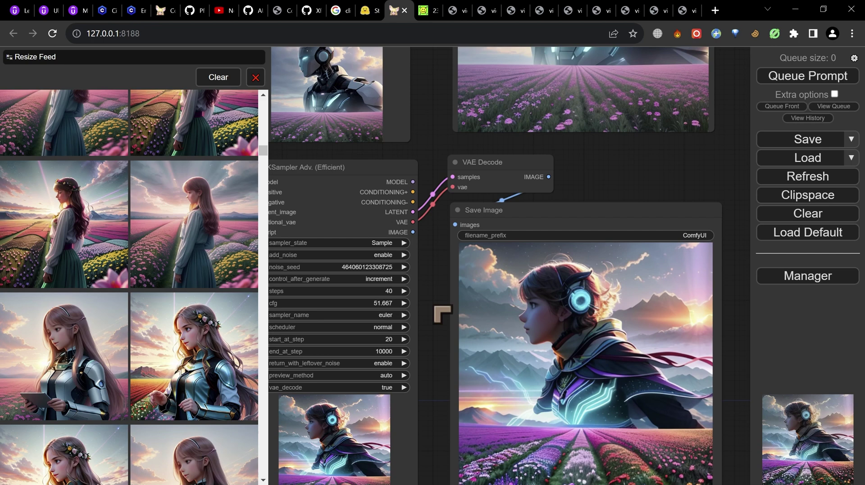
scroll(378, 310, left, 1)
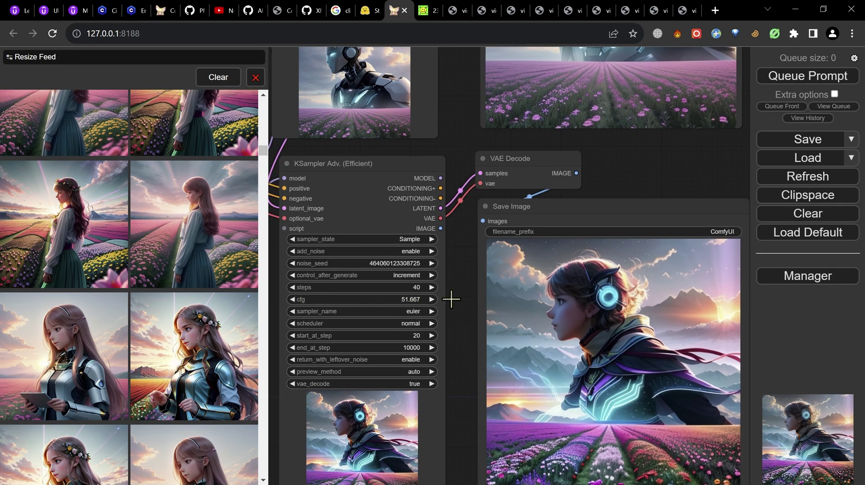
drag(472, 381, 408, 446)
drag(399, 190, 412, 348)
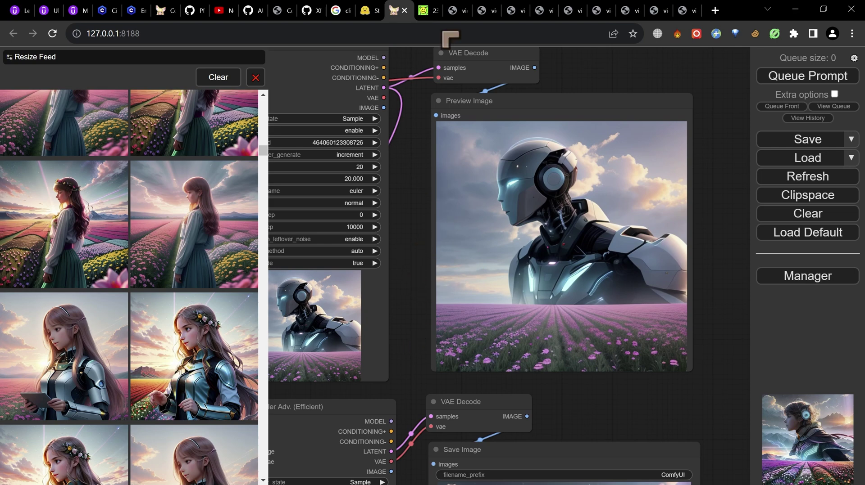
Step: Select the ModelSamplerTonemapNoiseTest node, then switch to the arXiv 2305.08891 paper tab
drag(426, 179, 452, 268)
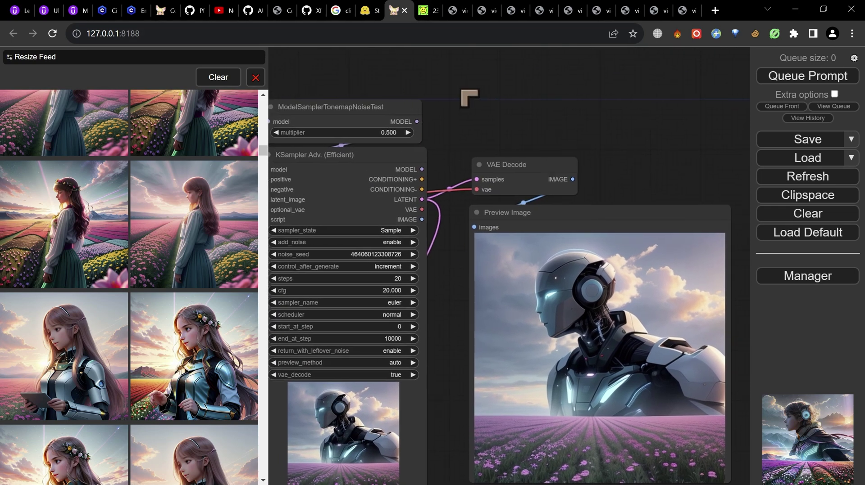
drag(437, 96, 469, 100)
click(403, 110)
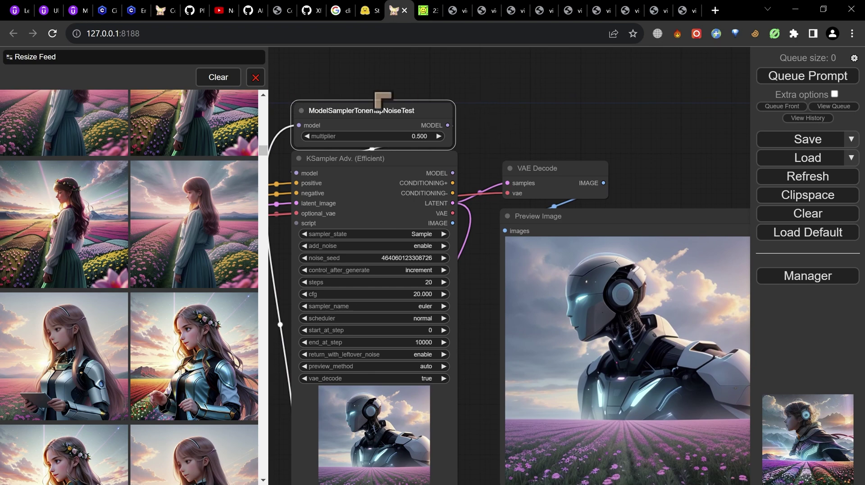
drag(524, 110, 432, 58)
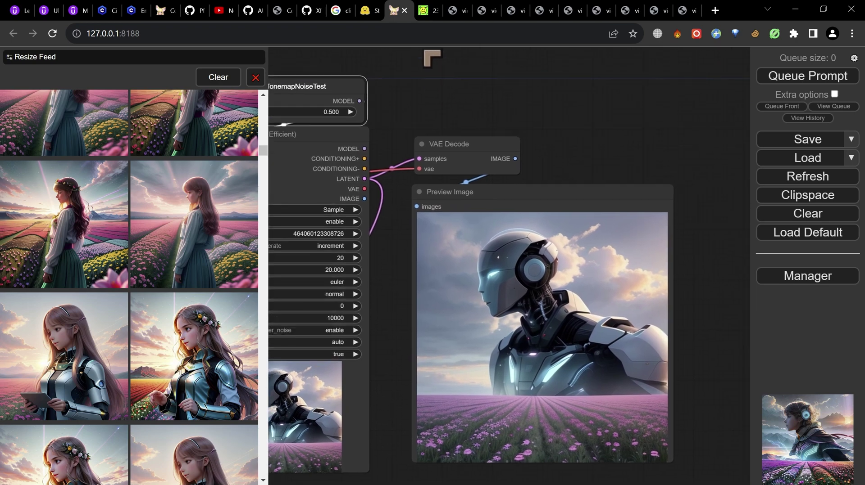
click(425, 11)
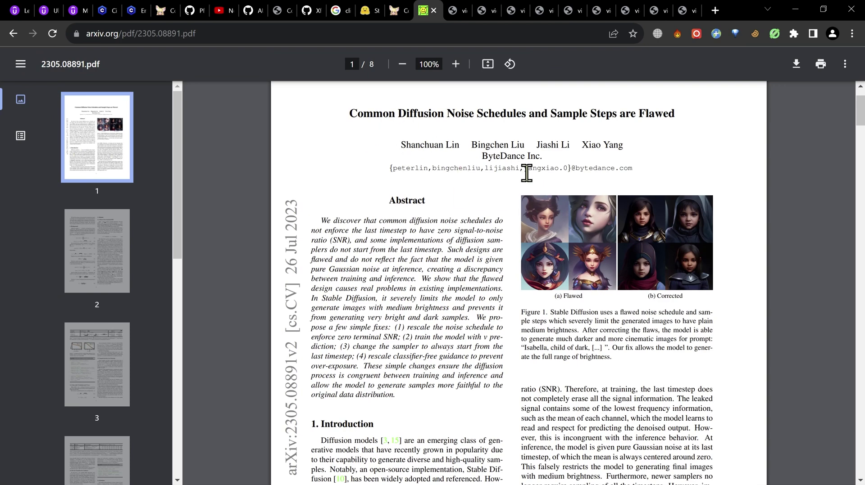
drag(624, 145, 580, 147)
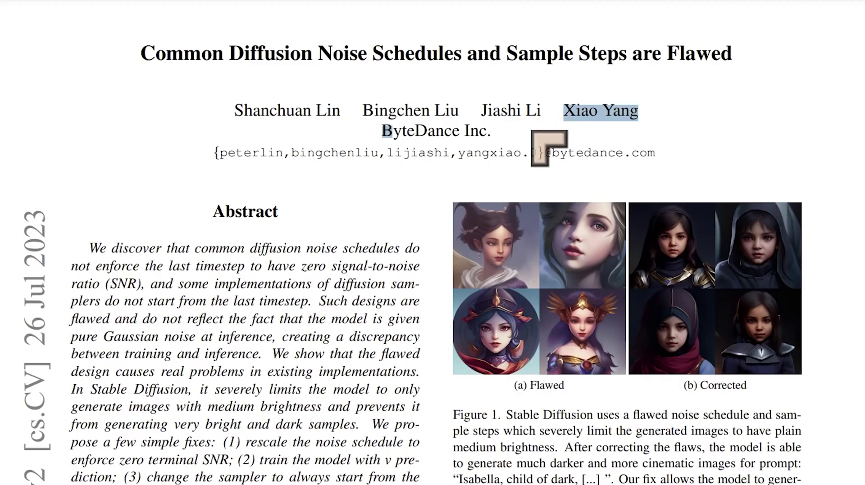
click(545, 155)
drag(382, 131, 505, 129)
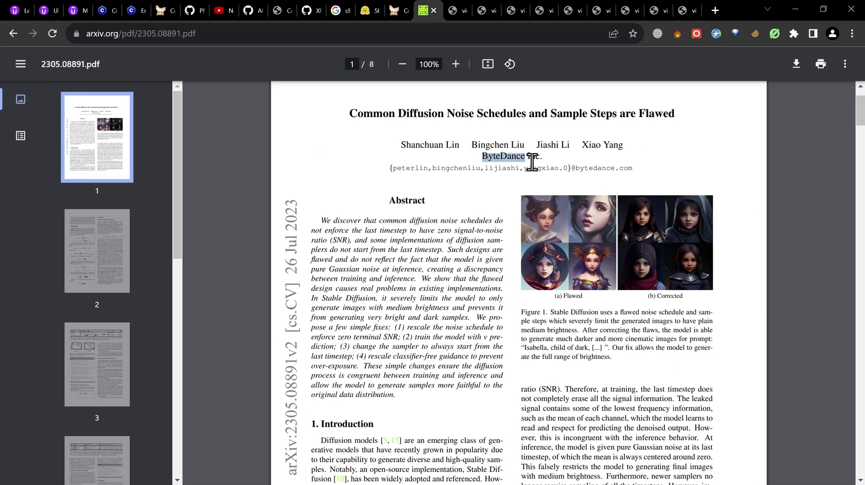
click(505, 212)
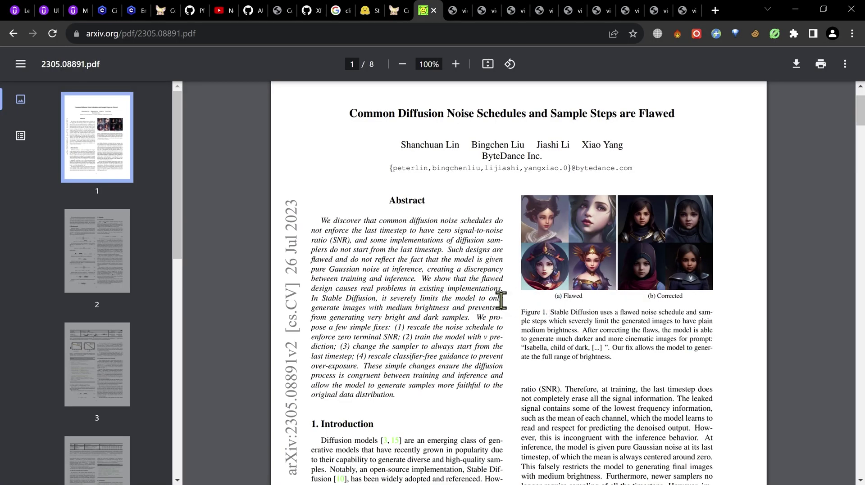
Step: Cycle through the generated image tabs, including the headphone figure, then jump to the Udemy course tab
key(ctrl+Tab)
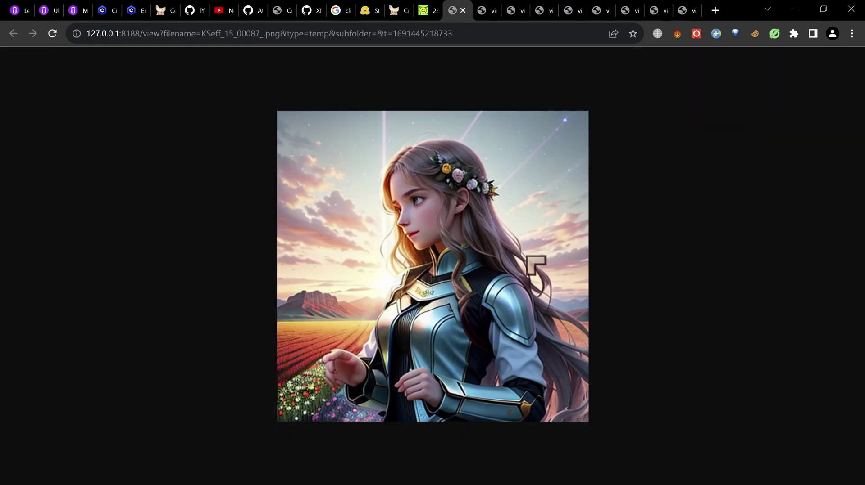
key(ctrl+Tab)
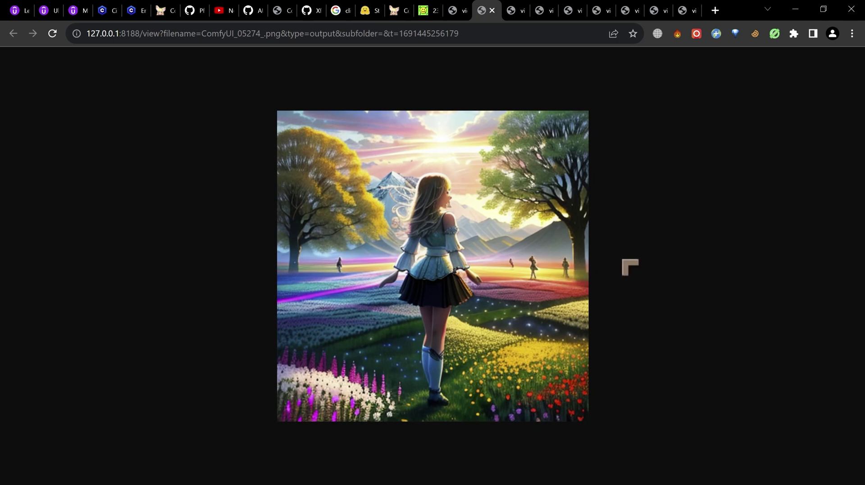
key(ctrl+Tab)
key(ctrl+Tab)
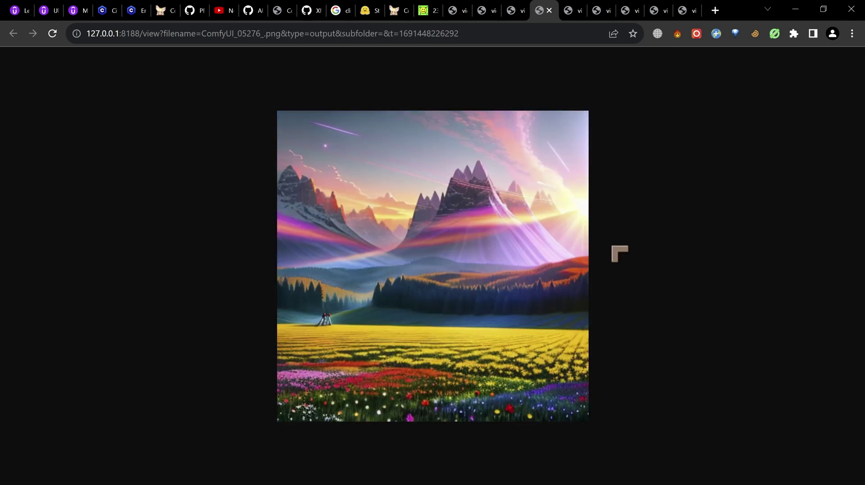
key(ctrl+Tab)
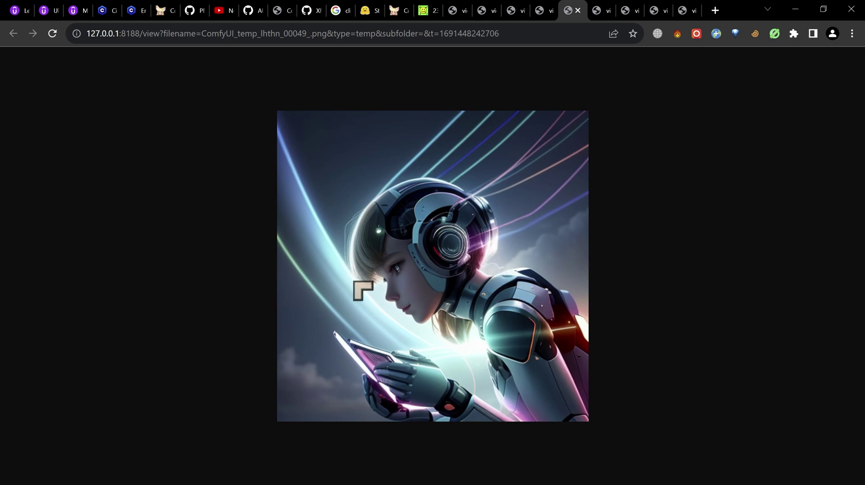
key(ctrl+Tab)
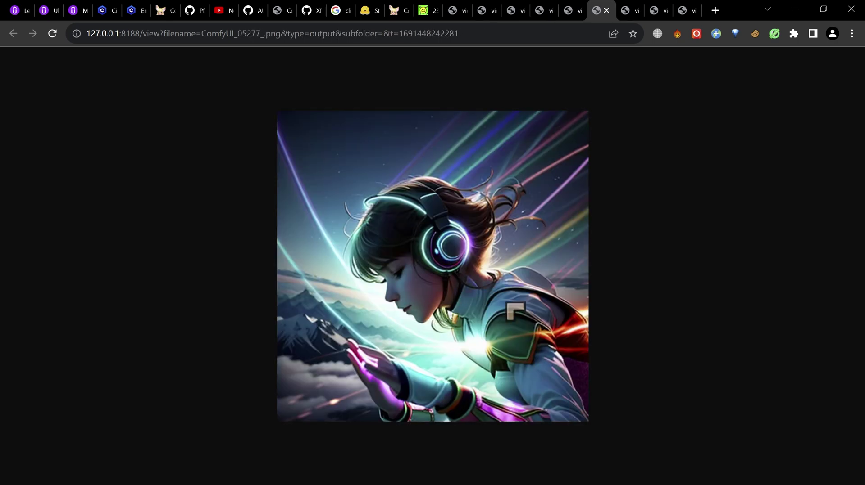
key(ctrl+Tab)
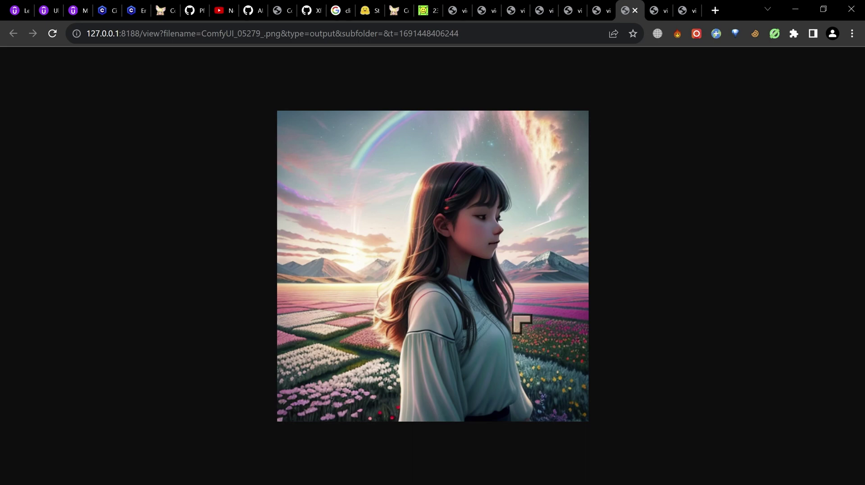
key(ctrl+shift+Tab)
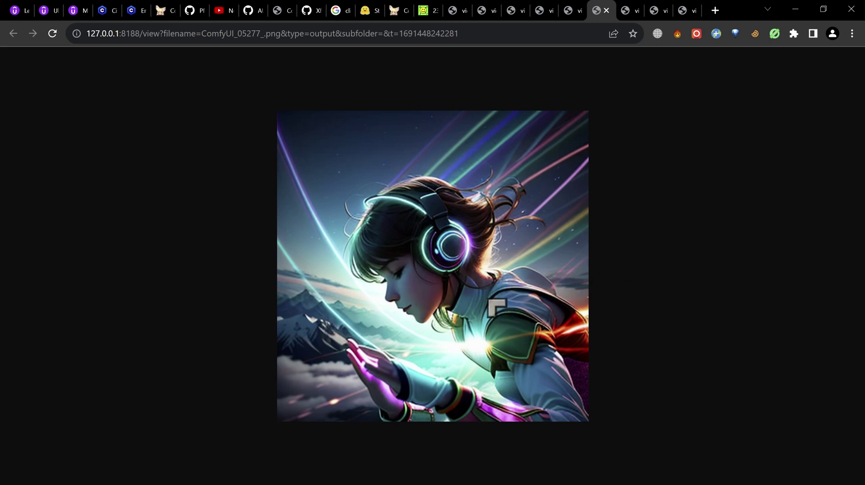
key(ctrl+Tab)
key(ctrl+Tab)
key(ctrl+Tab)
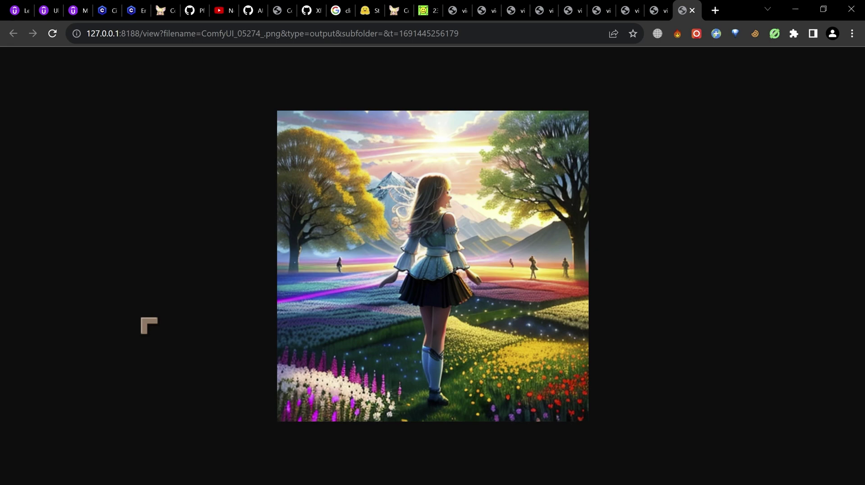
key(ctrl+1)
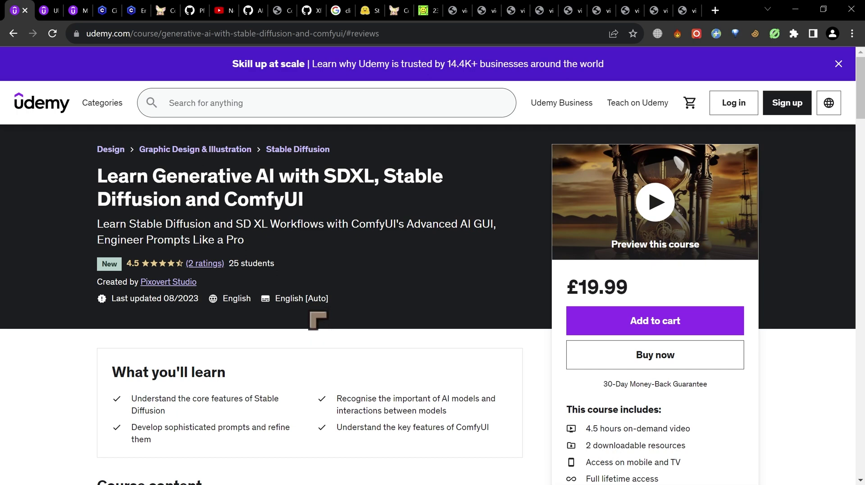
scroll(318, 321, down, 3)
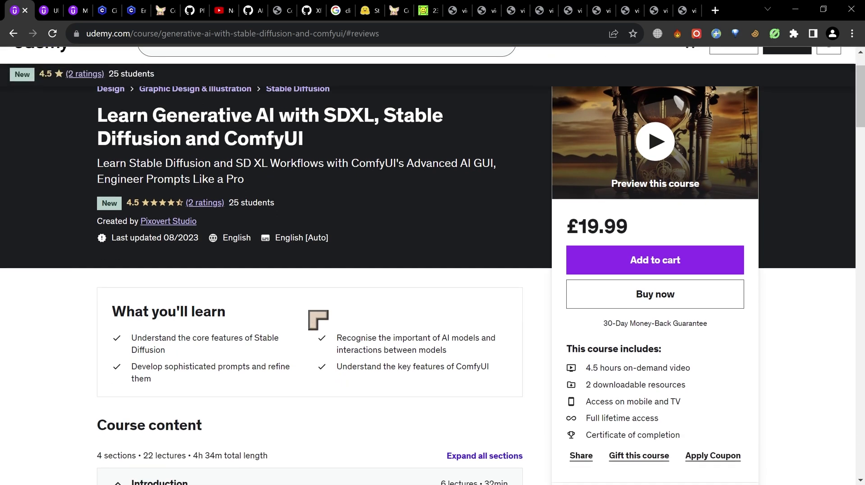
scroll(318, 320, down, 1)
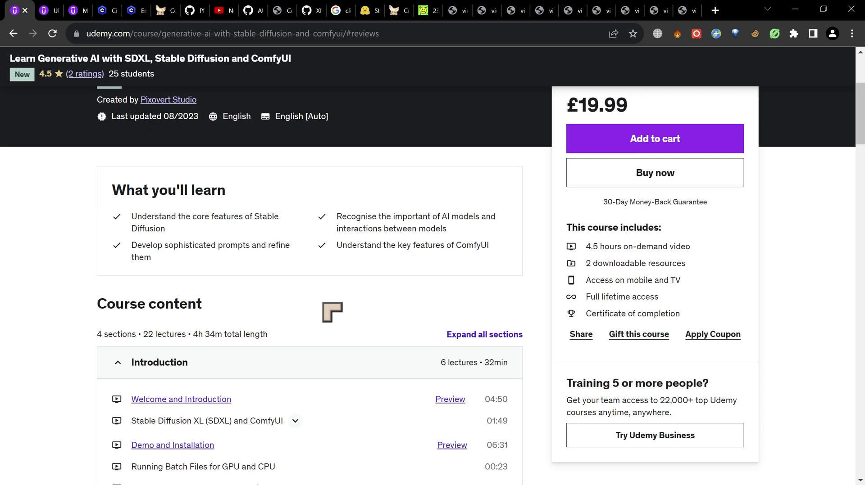
scroll(332, 312, up, 1)
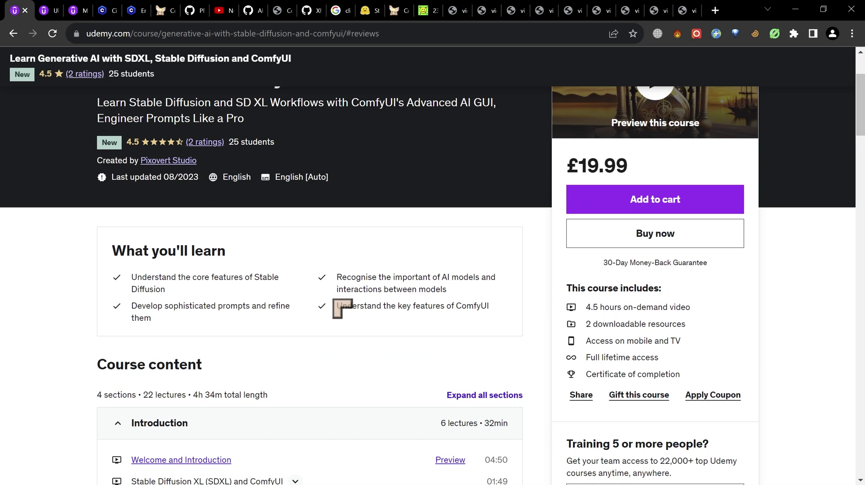